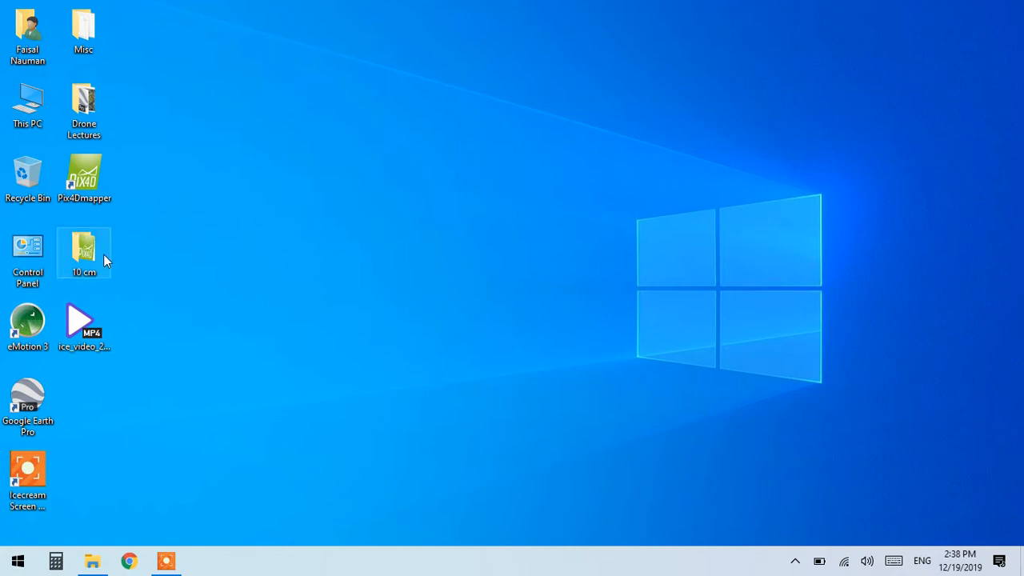
Step: Examine the contents of the log and pics folders inside the 10 cm folder on the desktop
double_click(96, 252)
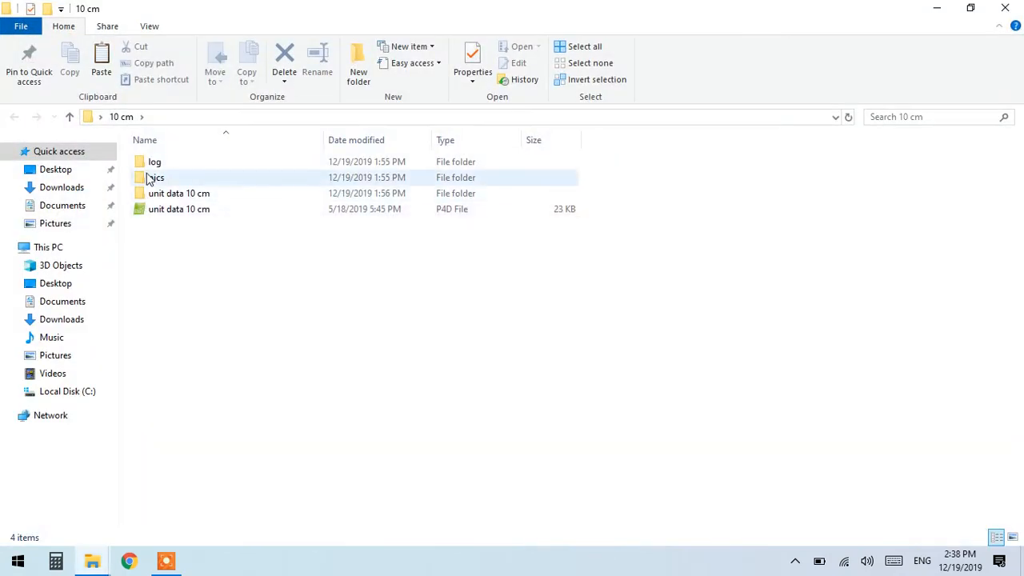
double_click(150, 164)
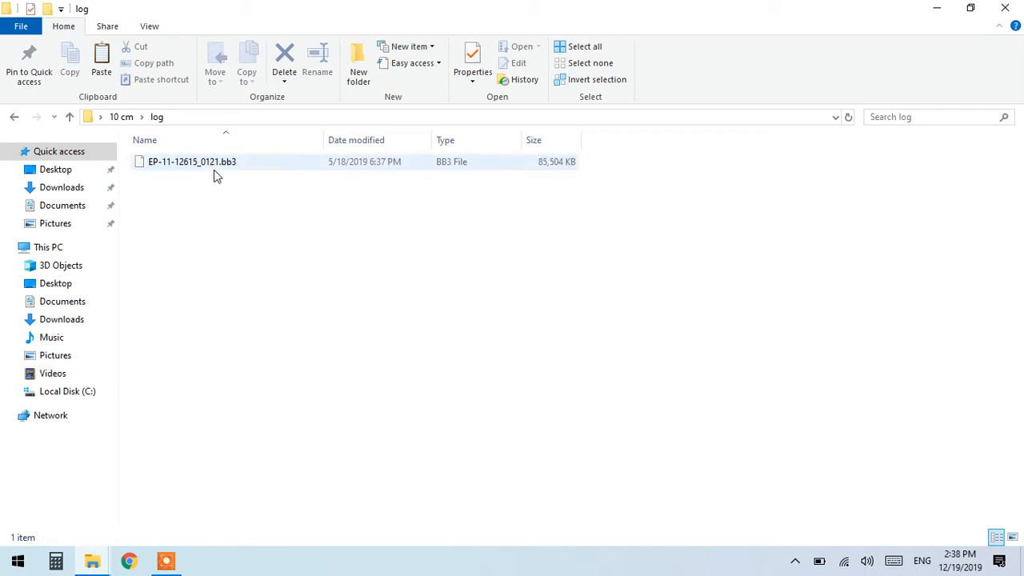
click(70, 117)
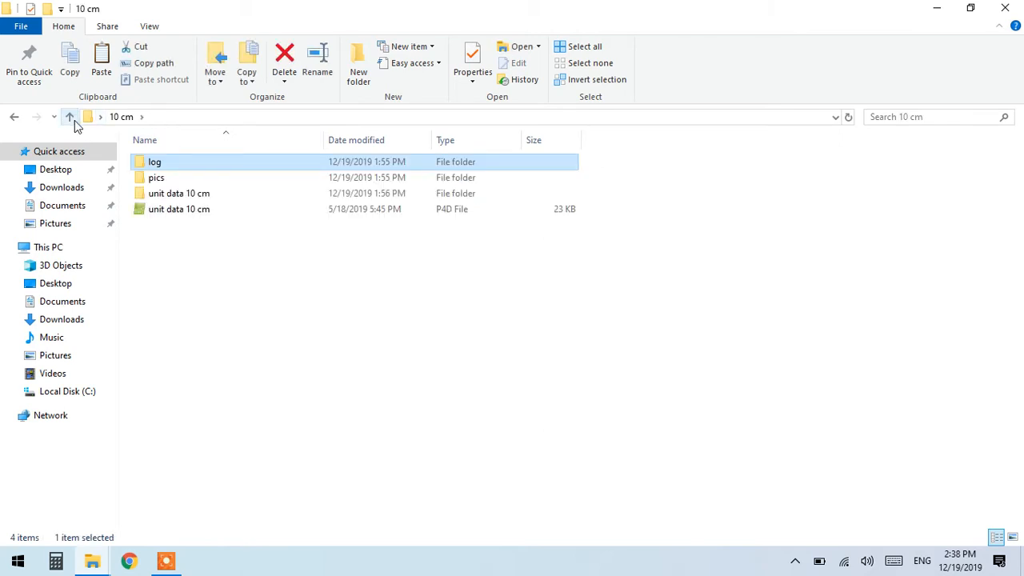
double_click(140, 180)
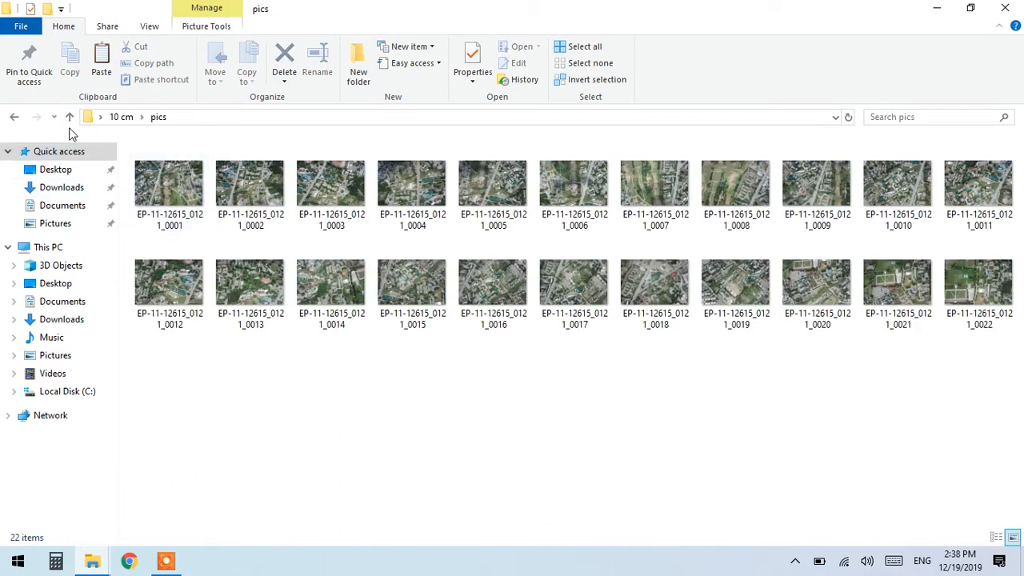
click(70, 117)
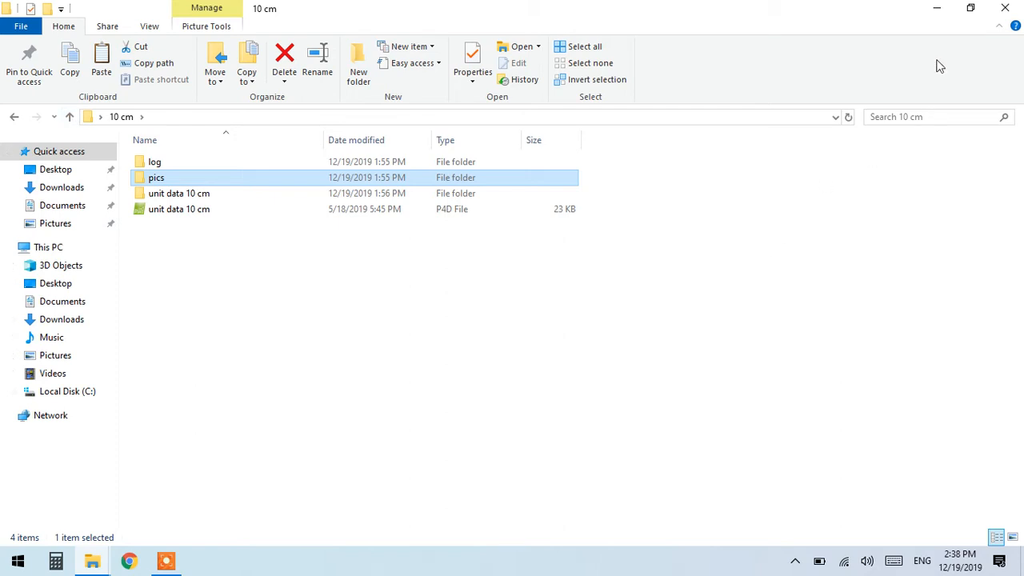
click(937, 11)
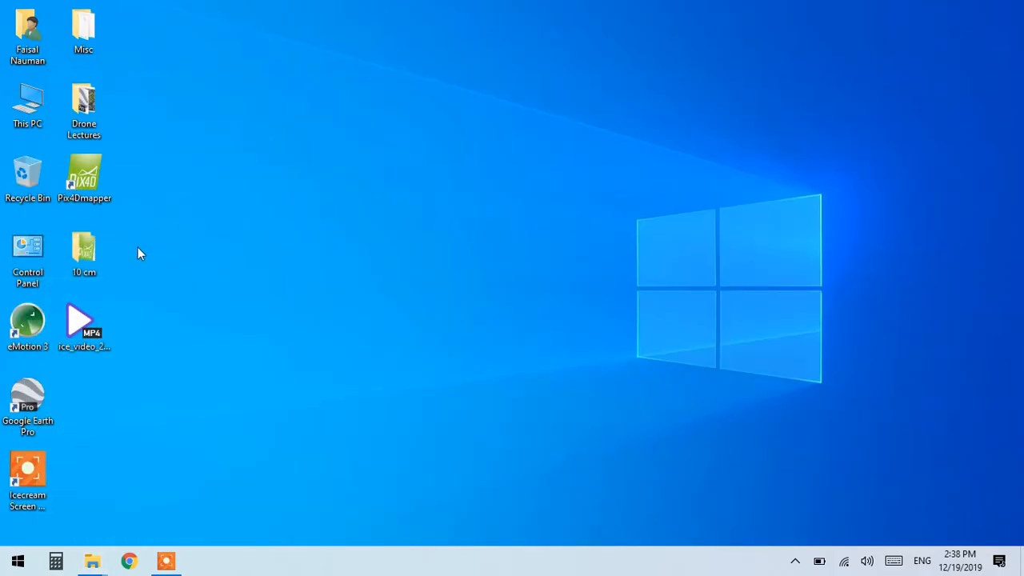
Step: Launch eMotion 3 and open its Postflight flight data manager
double_click(36, 321)
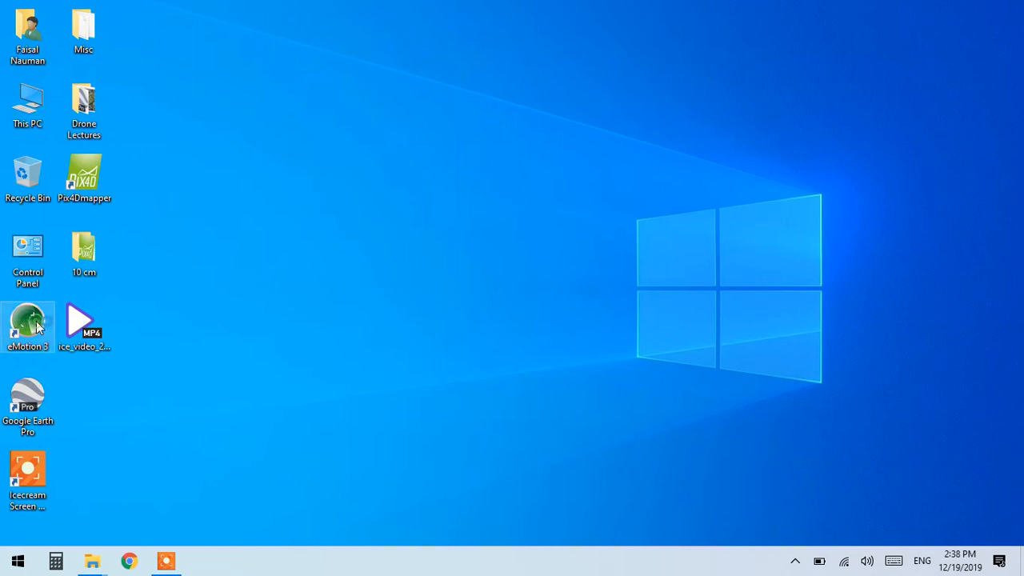
double_click(28, 324)
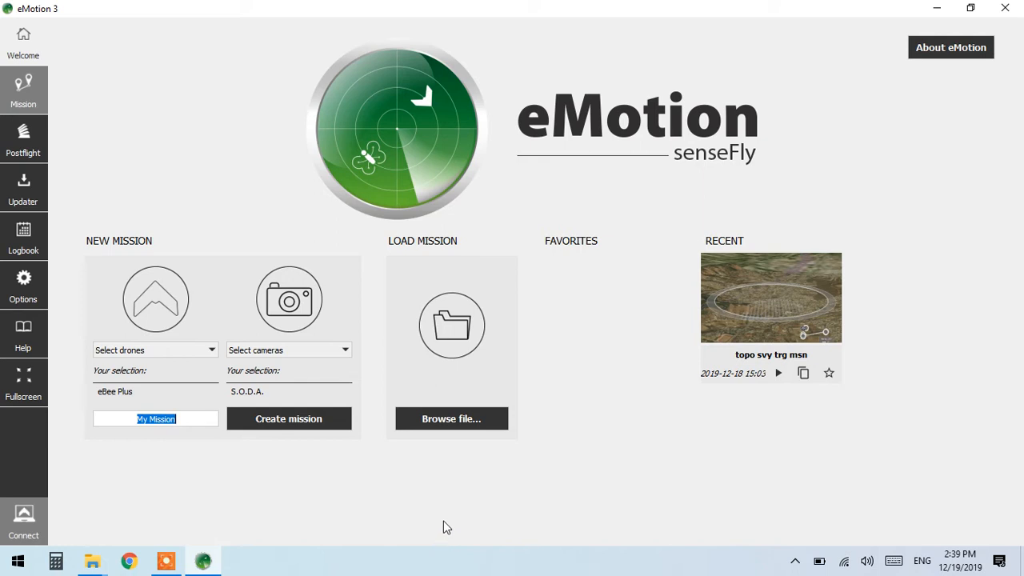
click(20, 140)
click(24, 48)
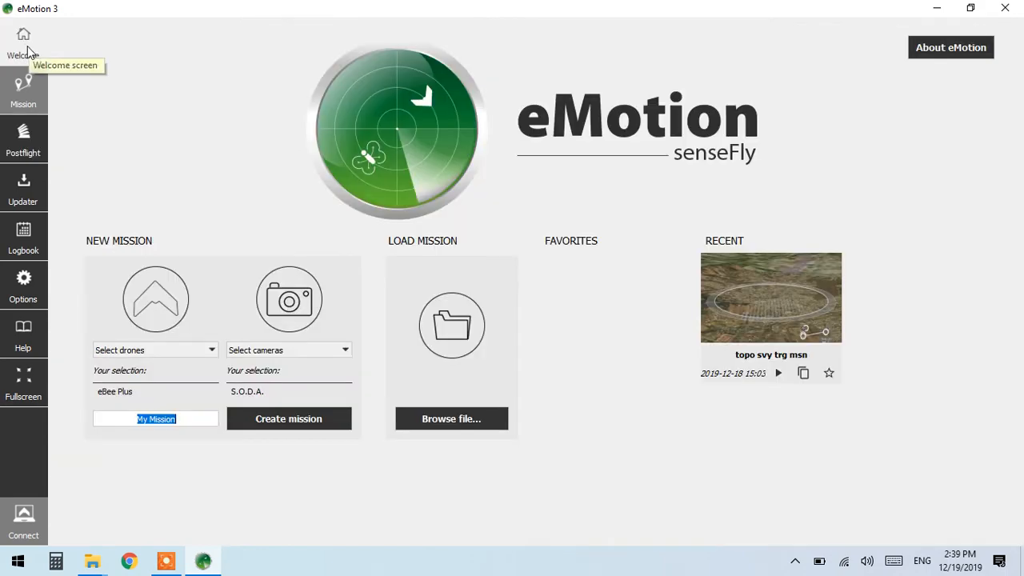
click(25, 147)
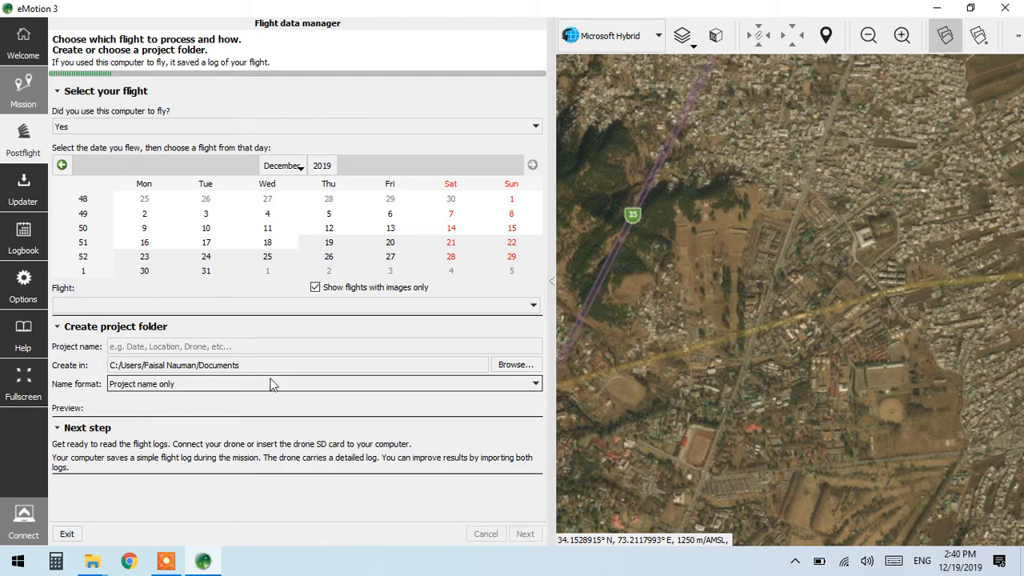
Step: Specify that this computer was not used to fly and name the project "topo svy trg"
click(281, 126)
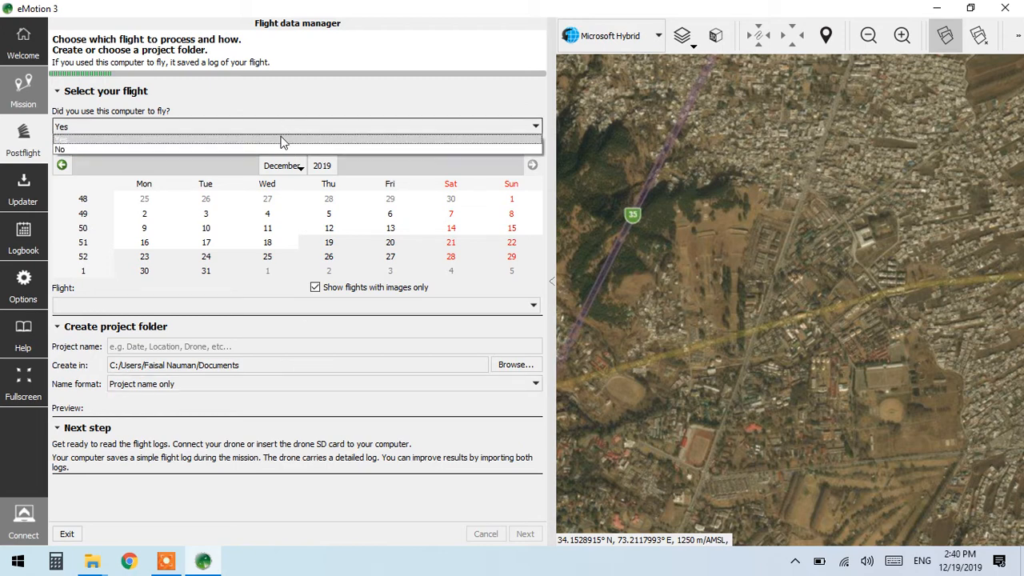
click(274, 149)
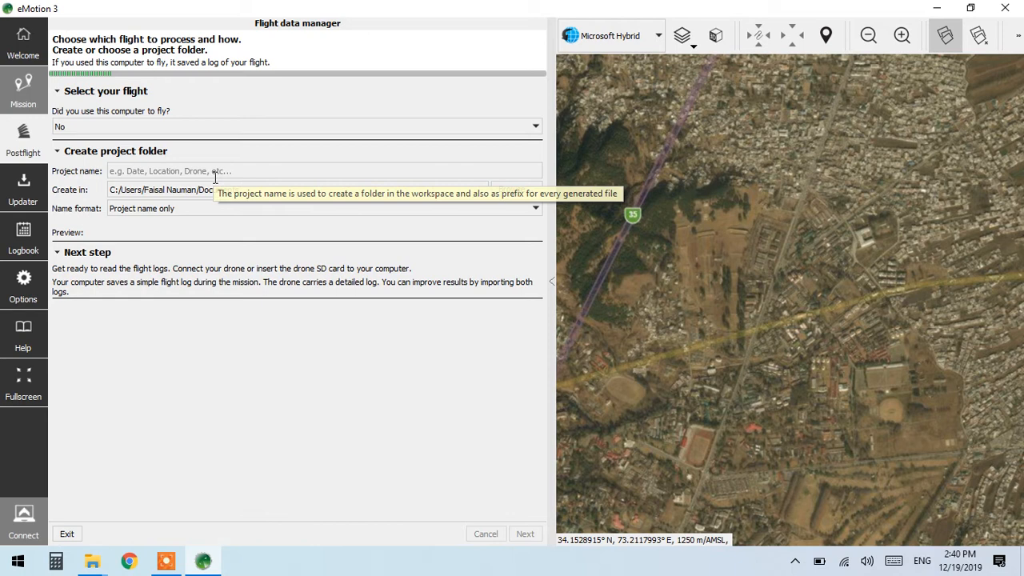
click(132, 171)
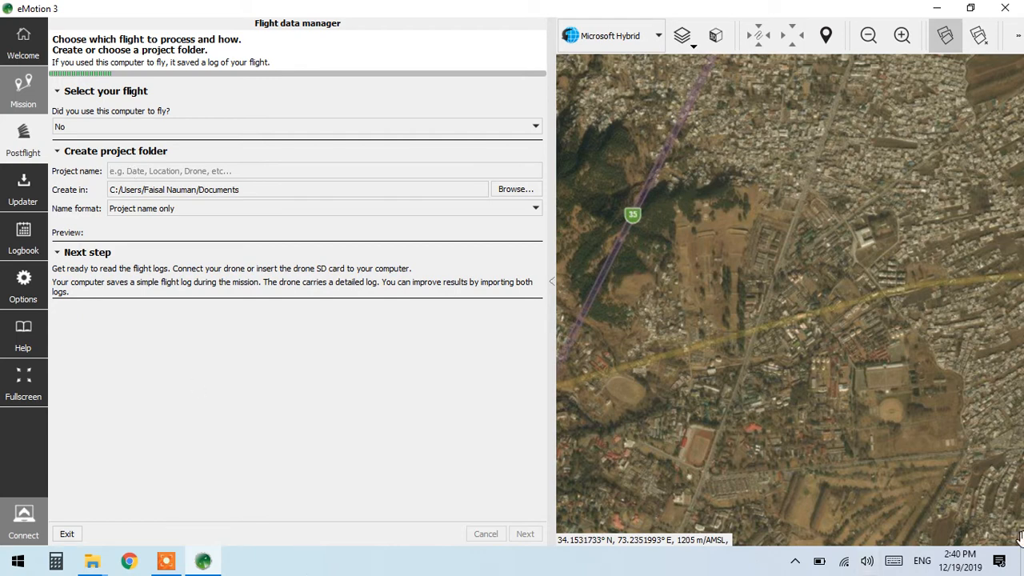
text(tp)
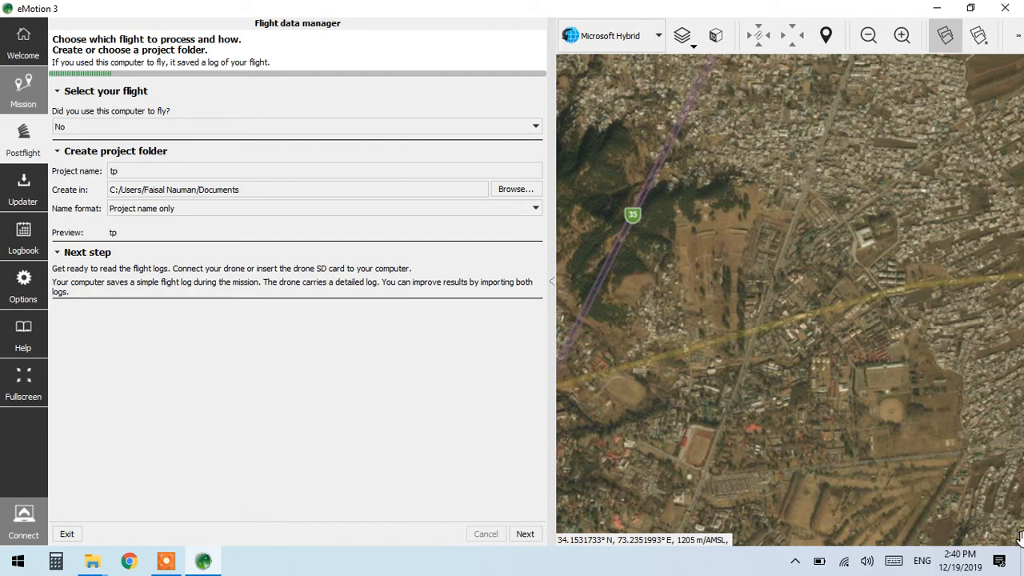
key(BackSpace)
text(opo svy trg)
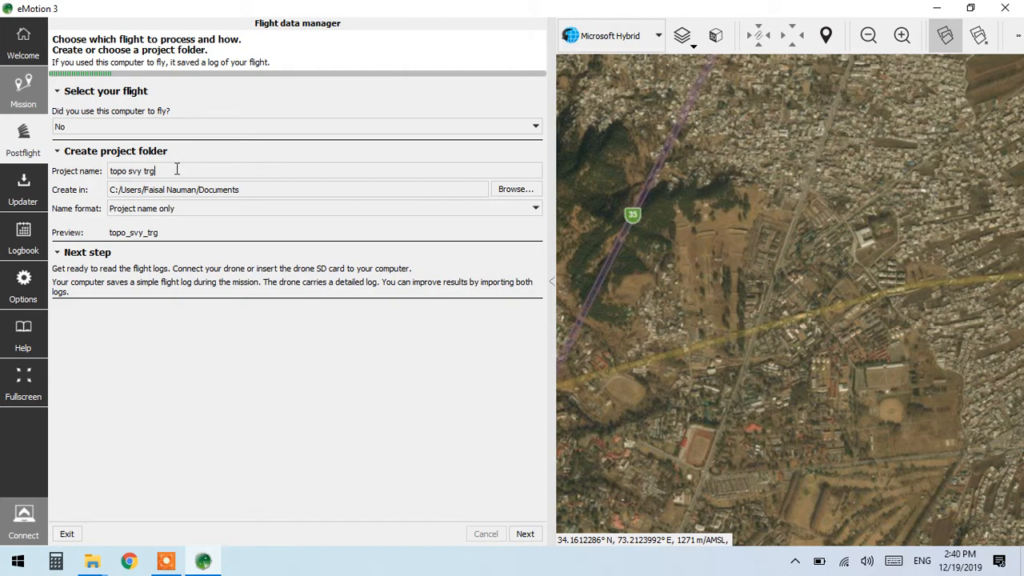
Step: Create a folder named "topo svy trg" on the Desktop, set it as the project location, and proceed to the flight logs
drag(177, 170, 107, 171)
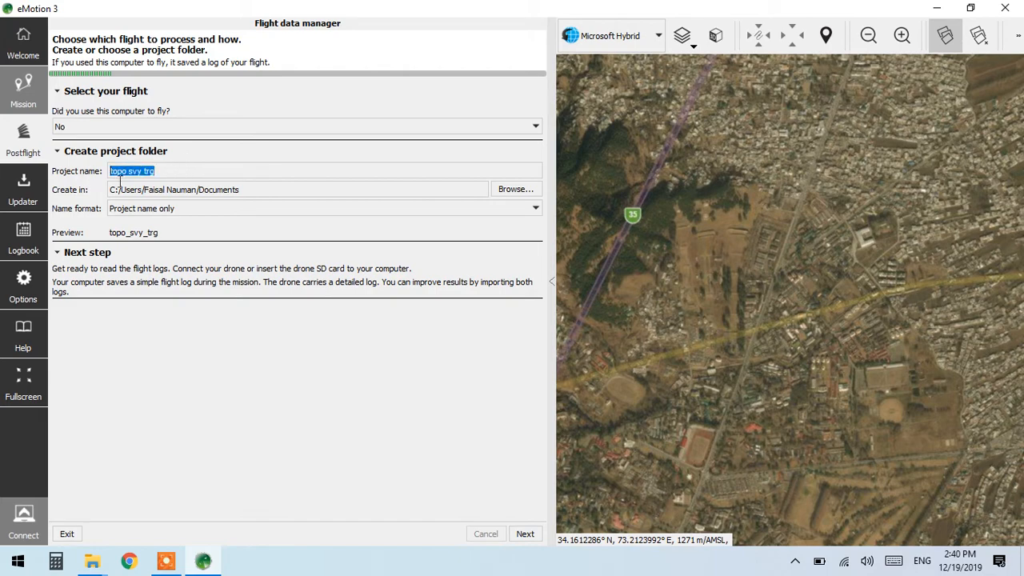
click(526, 191)
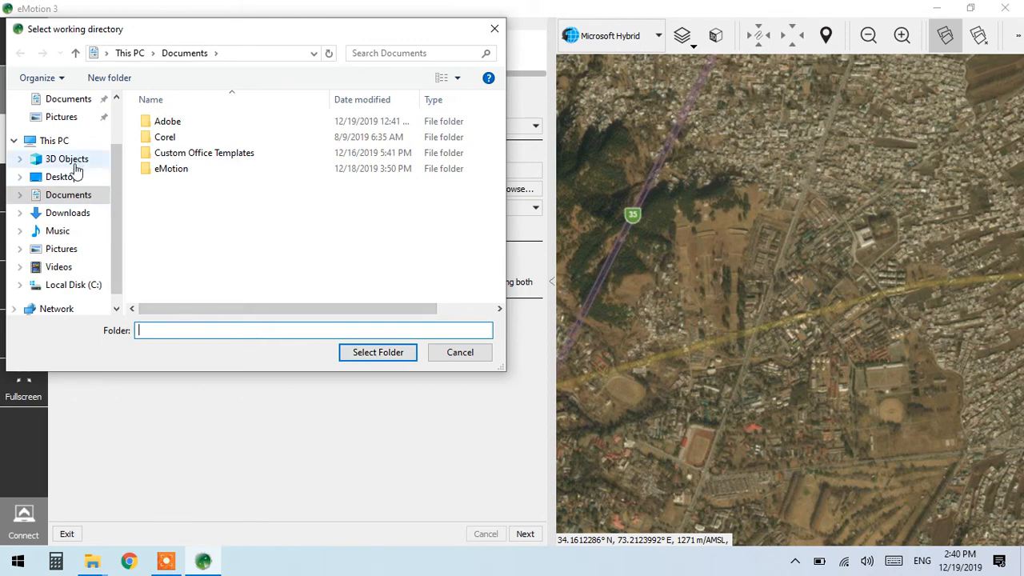
click(72, 177)
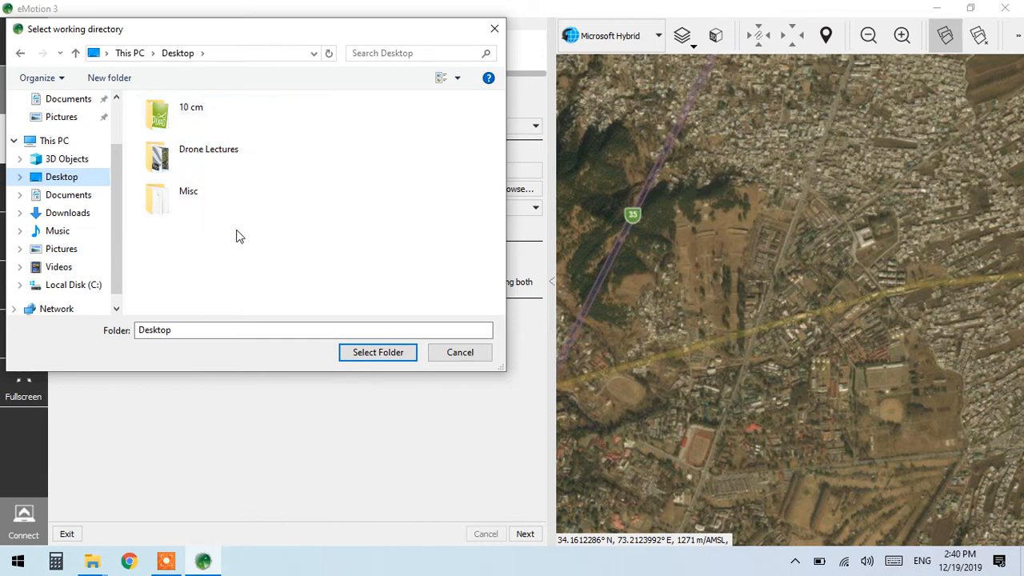
right_click(237, 233)
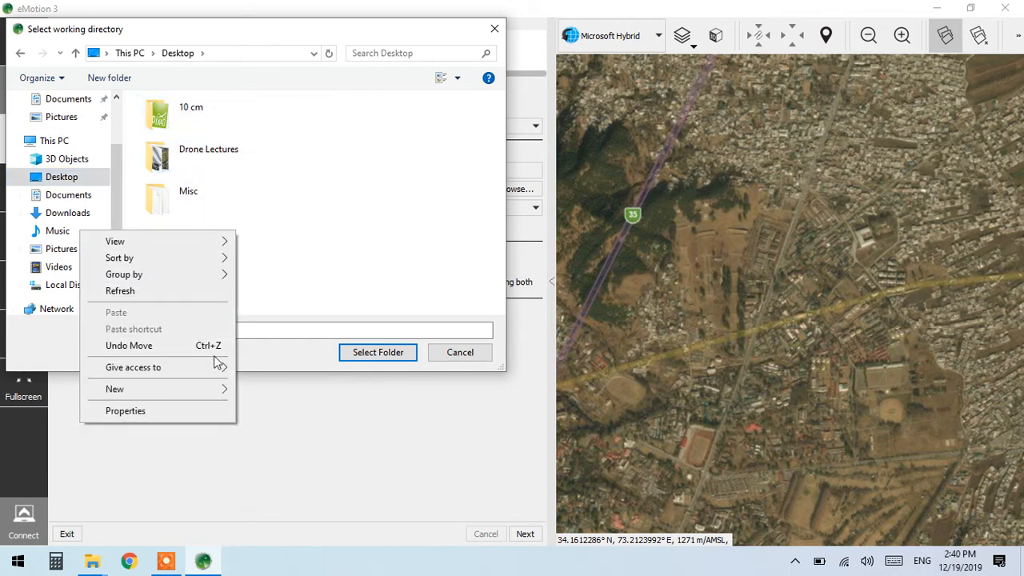
mouse_move(227, 387)
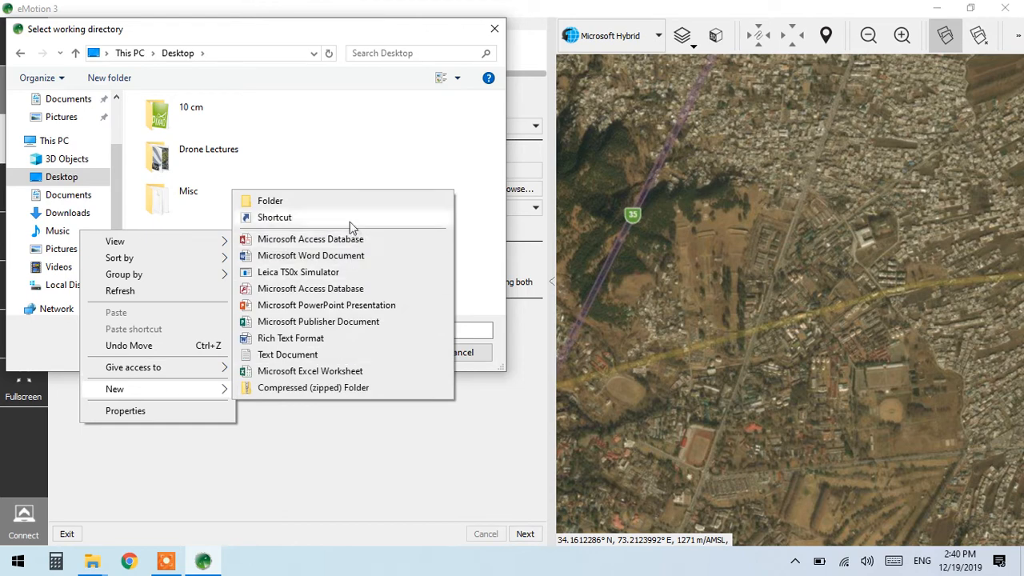
click(340, 203)
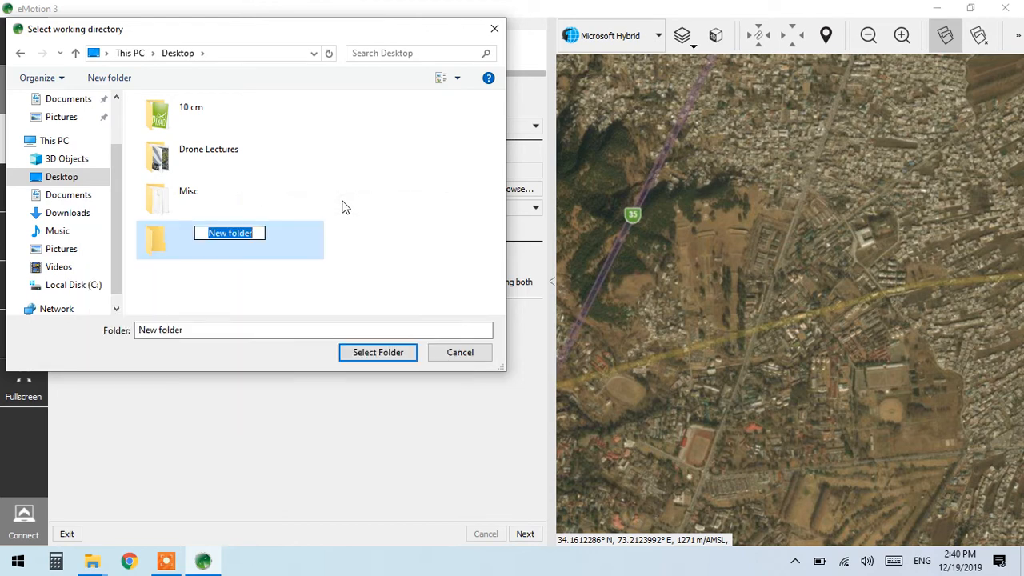
text(topo svy trg)
click(336, 282)
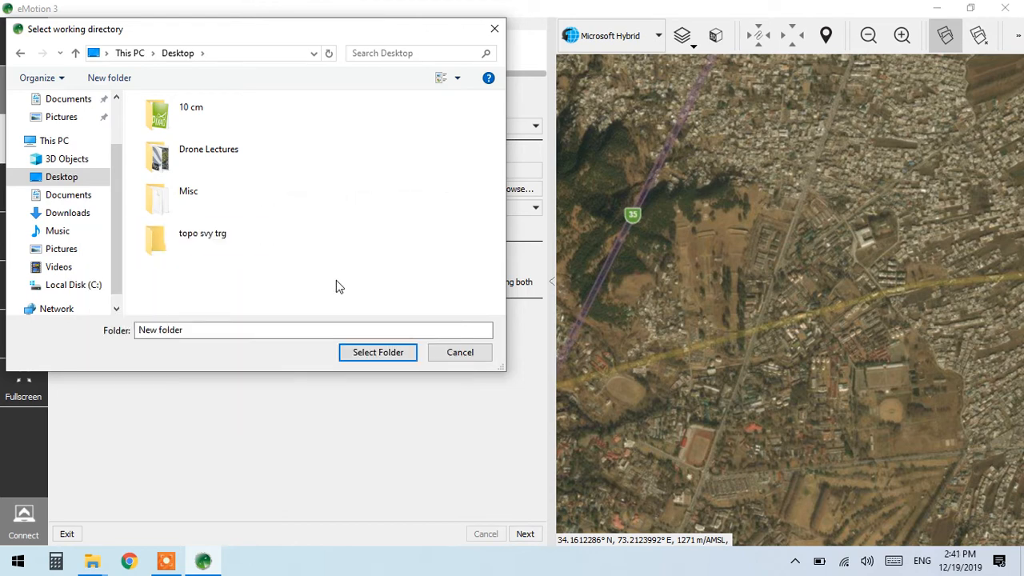
click(224, 237)
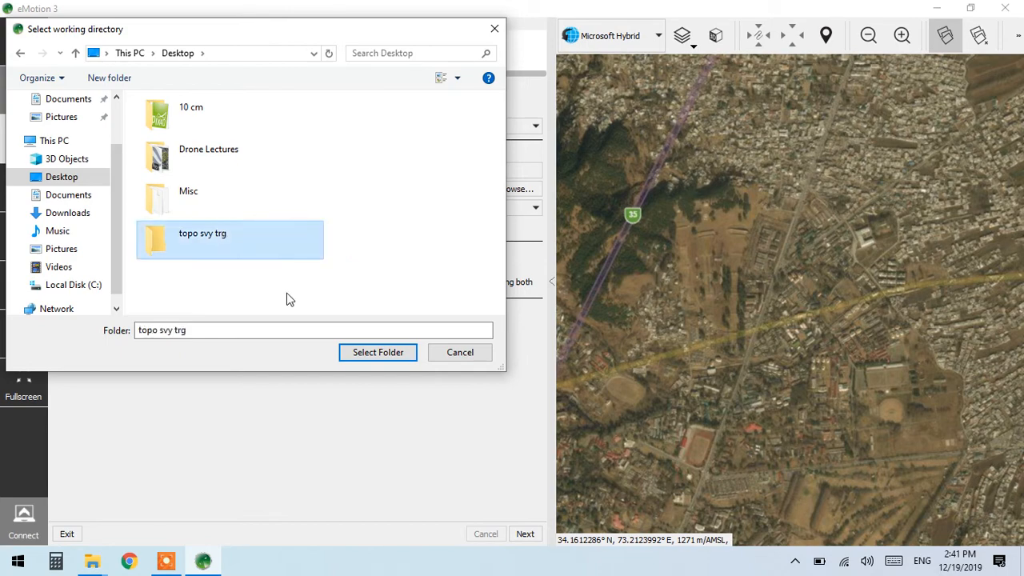
click(378, 352)
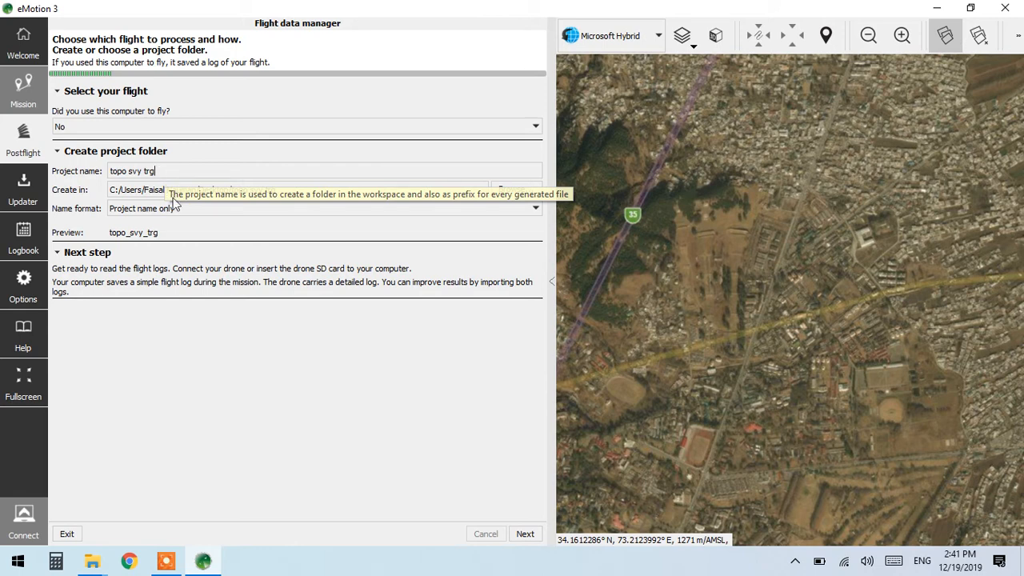
click(524, 535)
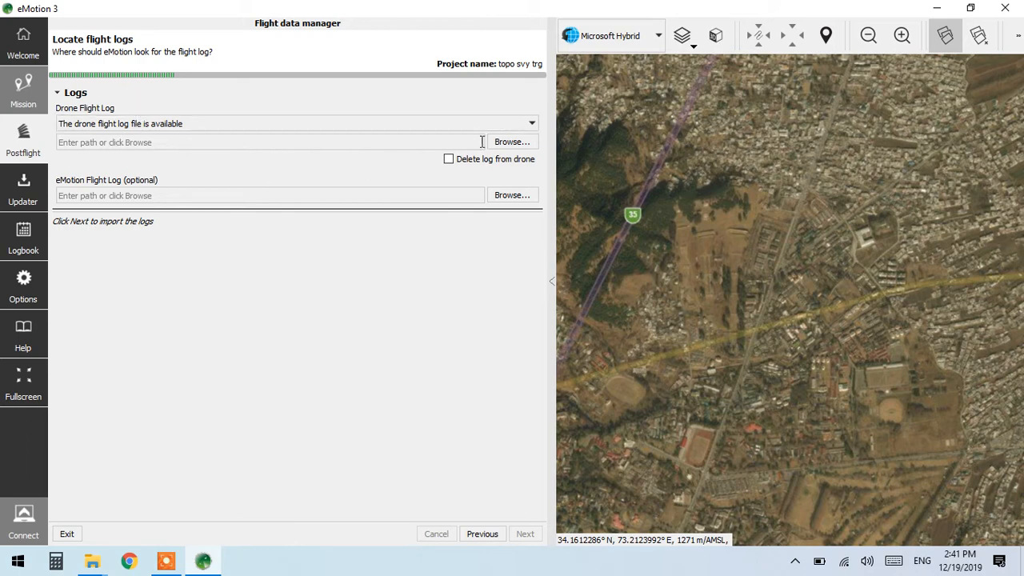
Step: Import the drone flight log EP-11-12615_0121.bb3 from the log folder inside the Desktop's 10 cm folder
click(512, 142)
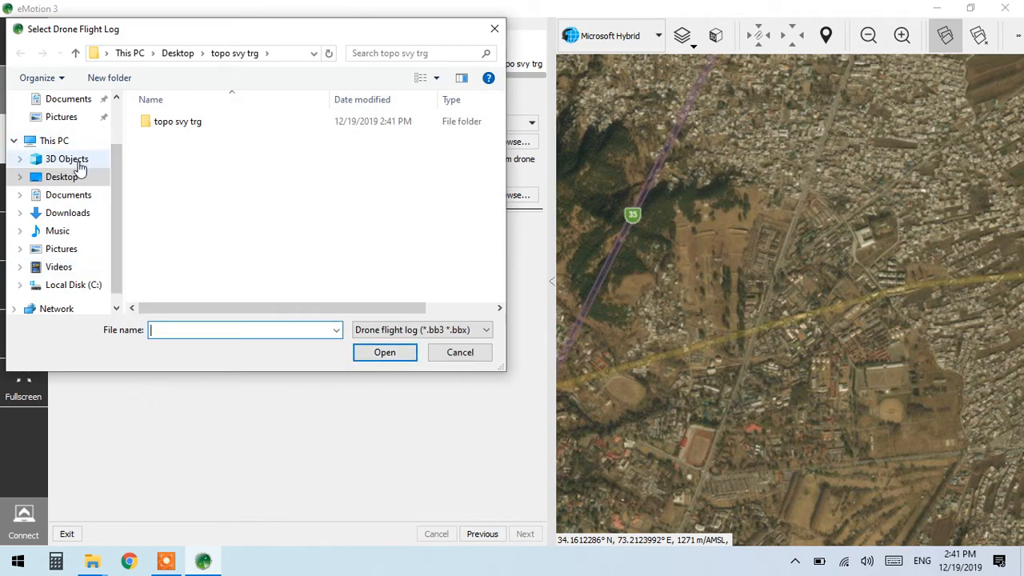
click(178, 53)
double_click(184, 107)
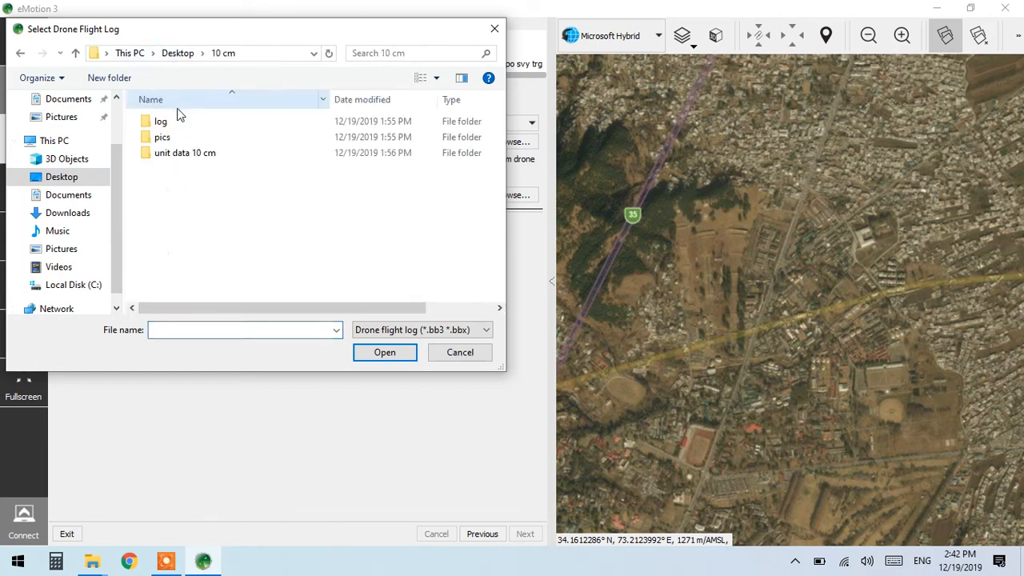
double_click(164, 122)
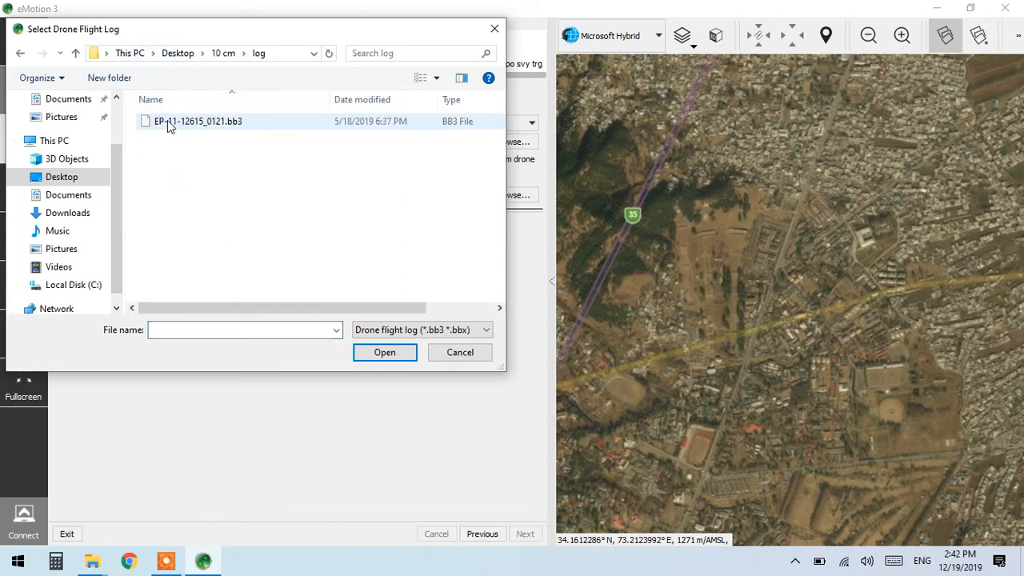
click(167, 121)
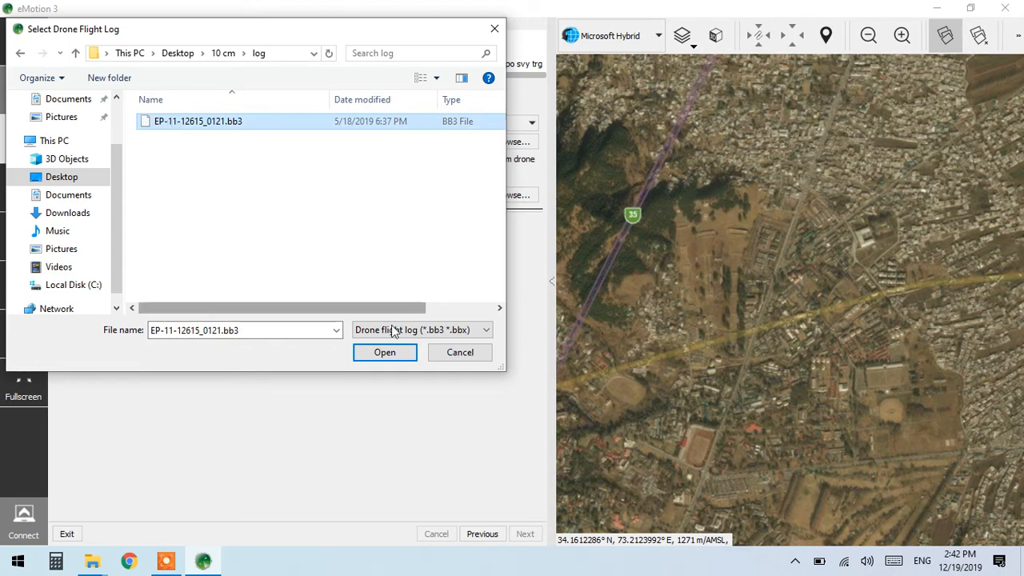
click(388, 358)
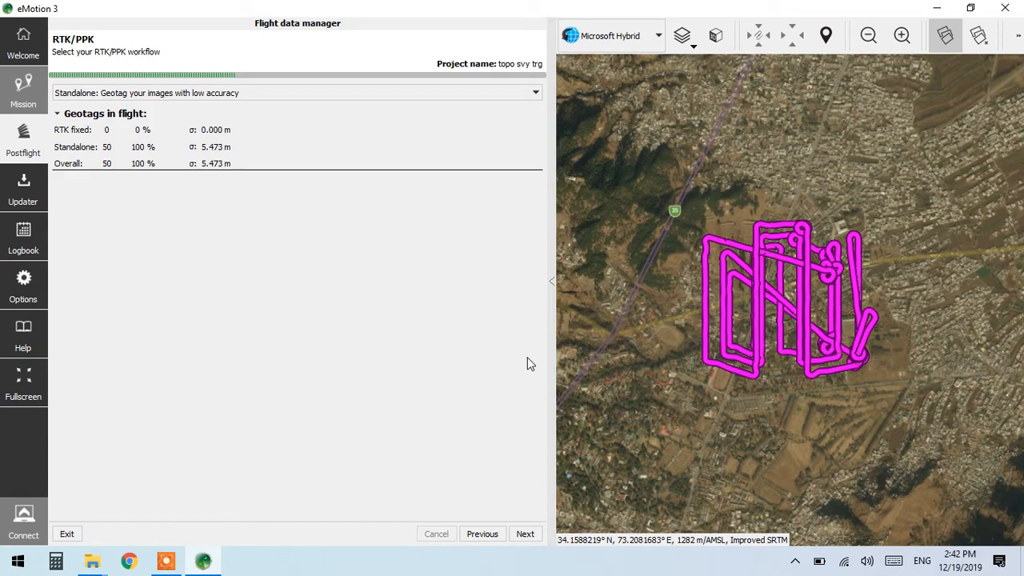
scroll(812, 349, up, 4)
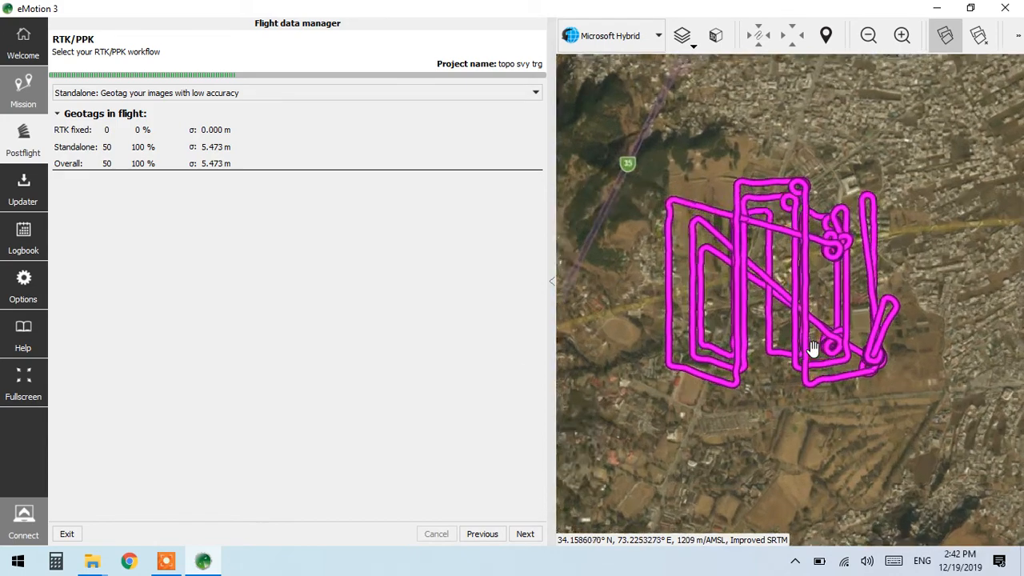
scroll(813, 349, down, 3)
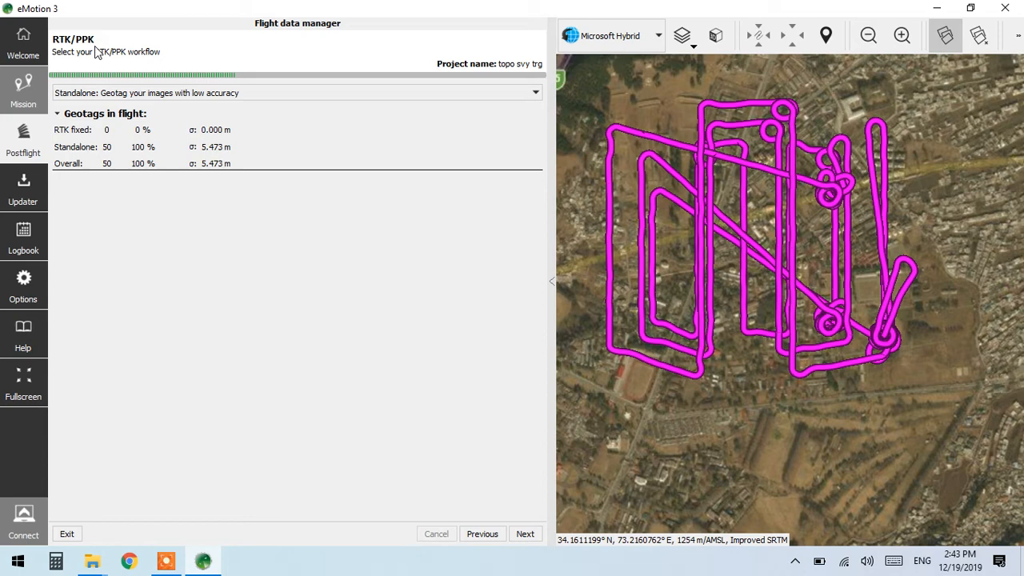
Step: Try the PPK workflow for the drone's raw GNSS data and look for a RINEX base observation file
click(128, 97)
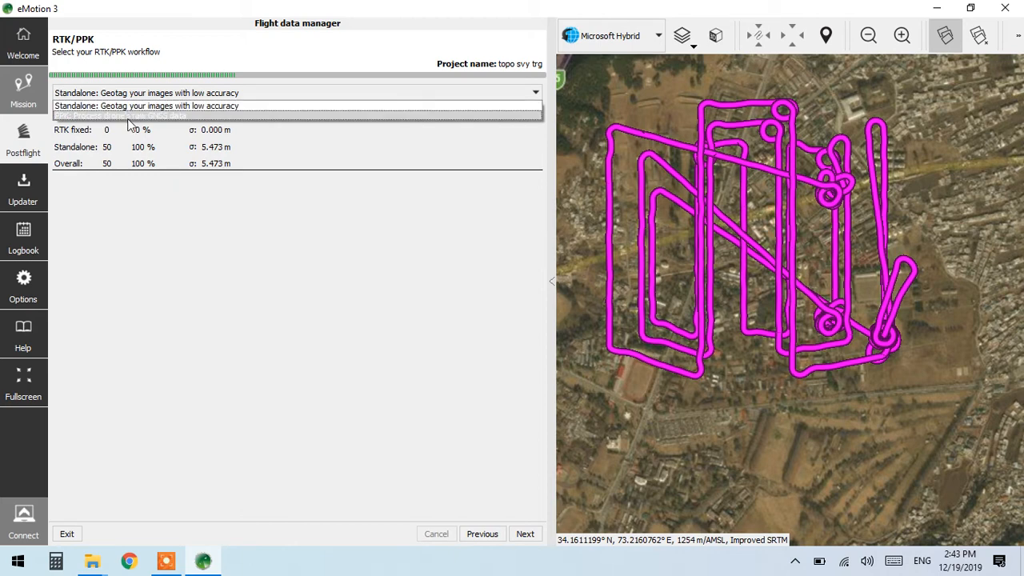
click(129, 124)
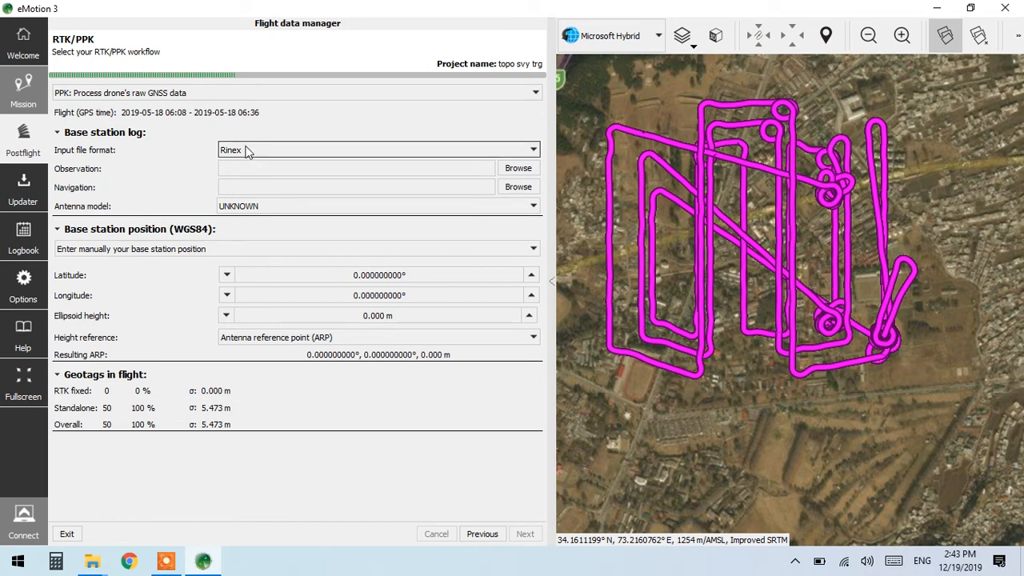
click(526, 173)
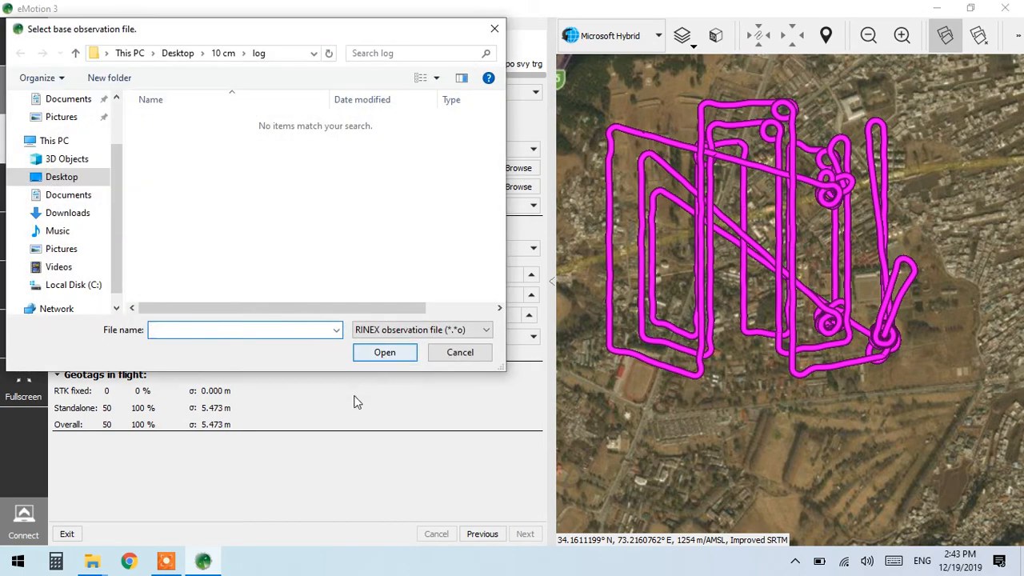
click(463, 355)
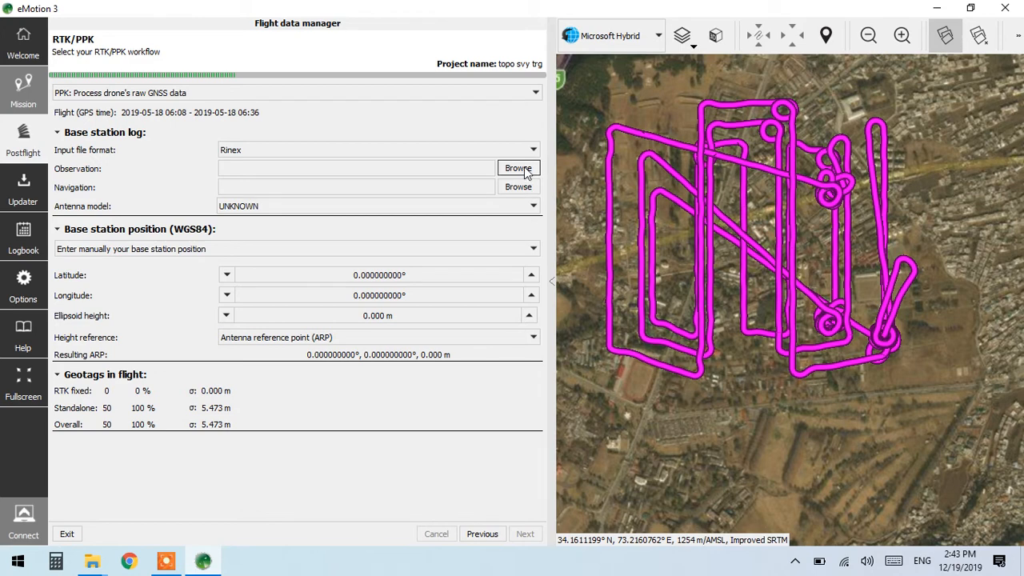
click(424, 274)
click(415, 295)
click(410, 316)
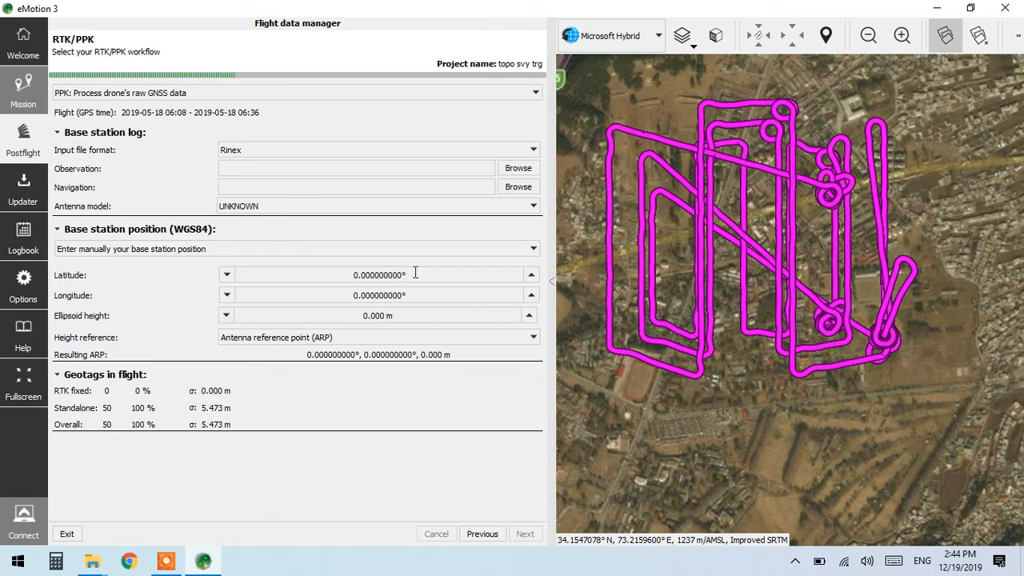
drag(415, 275, 323, 292)
drag(418, 295, 336, 304)
drag(416, 274, 354, 280)
drag(416, 295, 339, 313)
drag(402, 315, 351, 321)
click(171, 562)
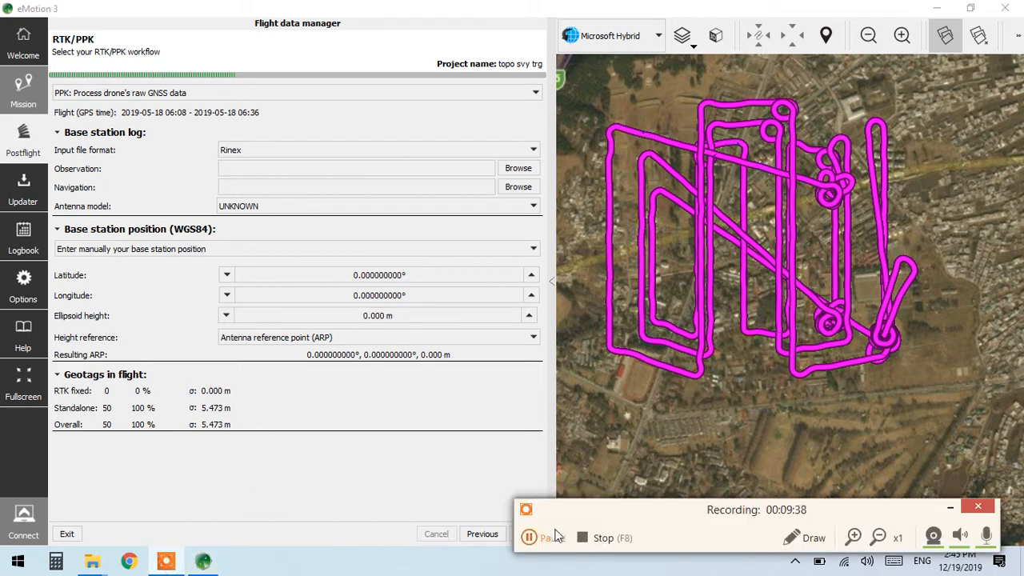
click(529, 537)
click(529, 537)
click(382, 275)
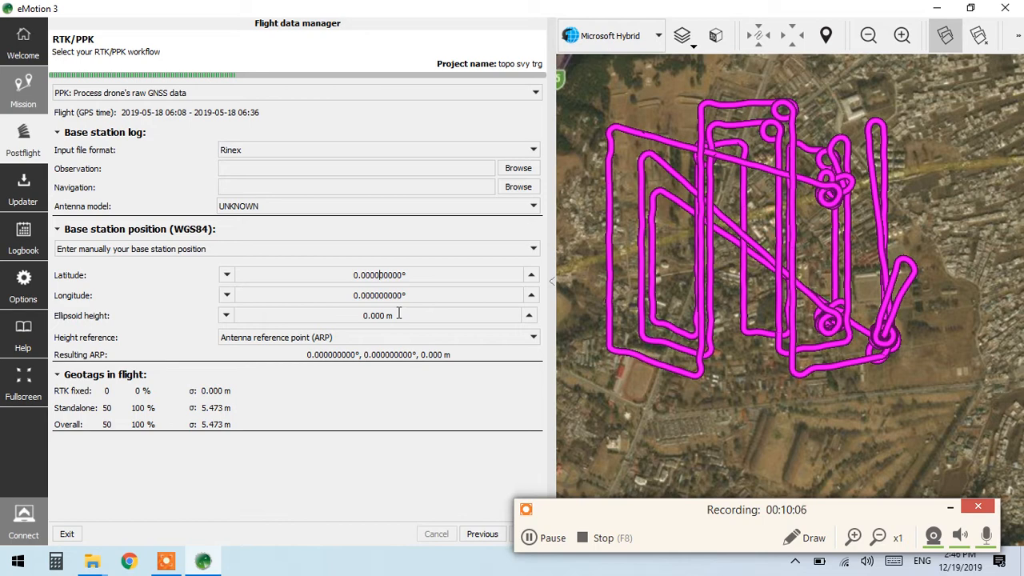
Step: Set the workflow to Standalone for low-accuracy geotagging and proceed to the data import preparation
click(292, 94)
click(291, 107)
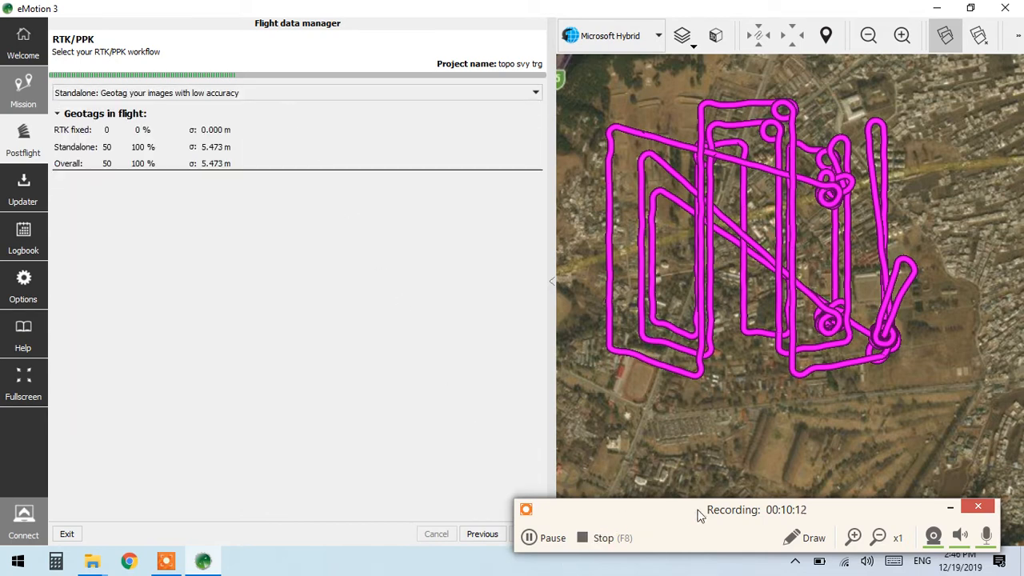
click(949, 518)
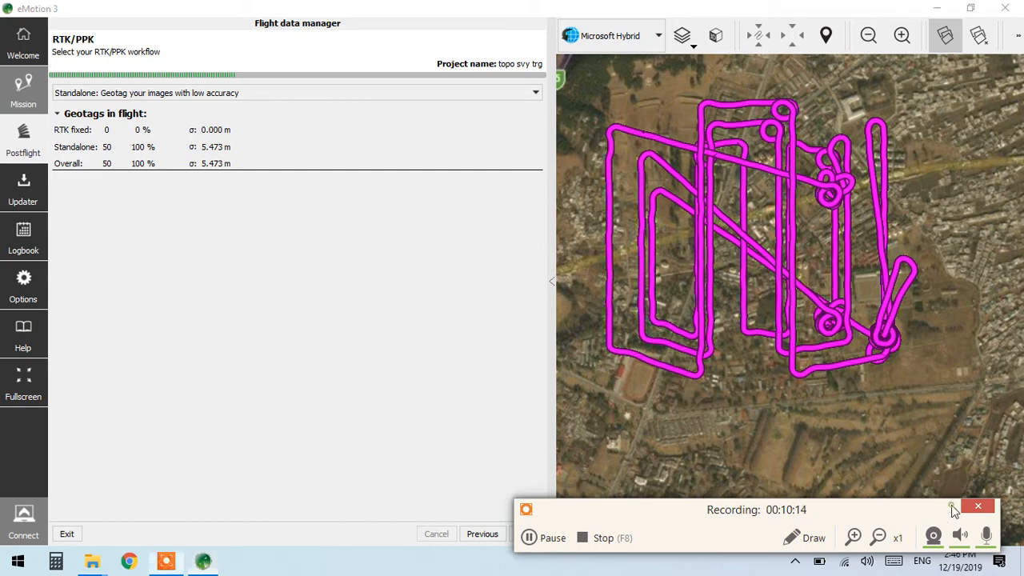
click(524, 534)
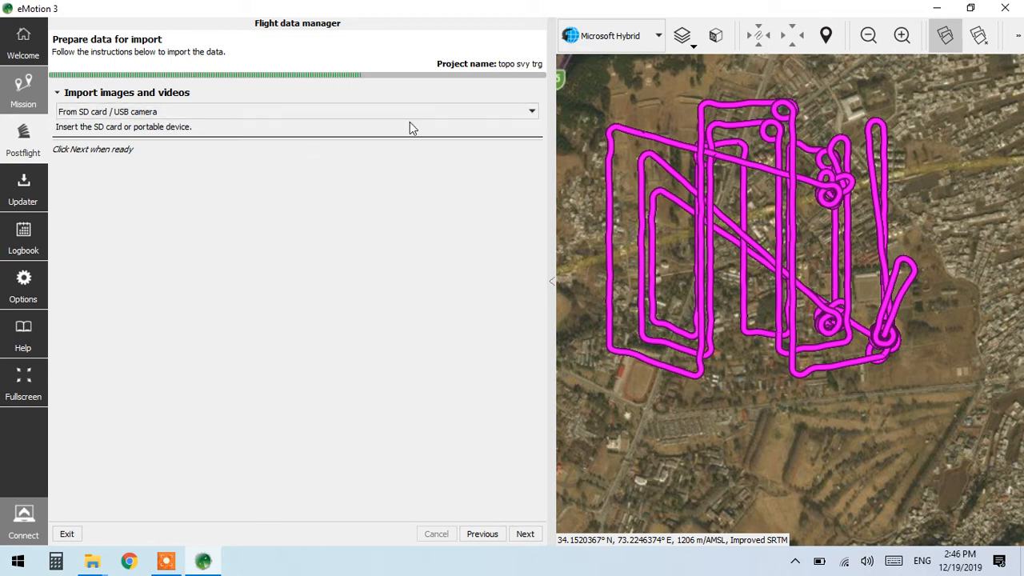
Step: Match the images from the pics folder inside the Desktop's 10 cm folder with the flight log and import them
click(531, 114)
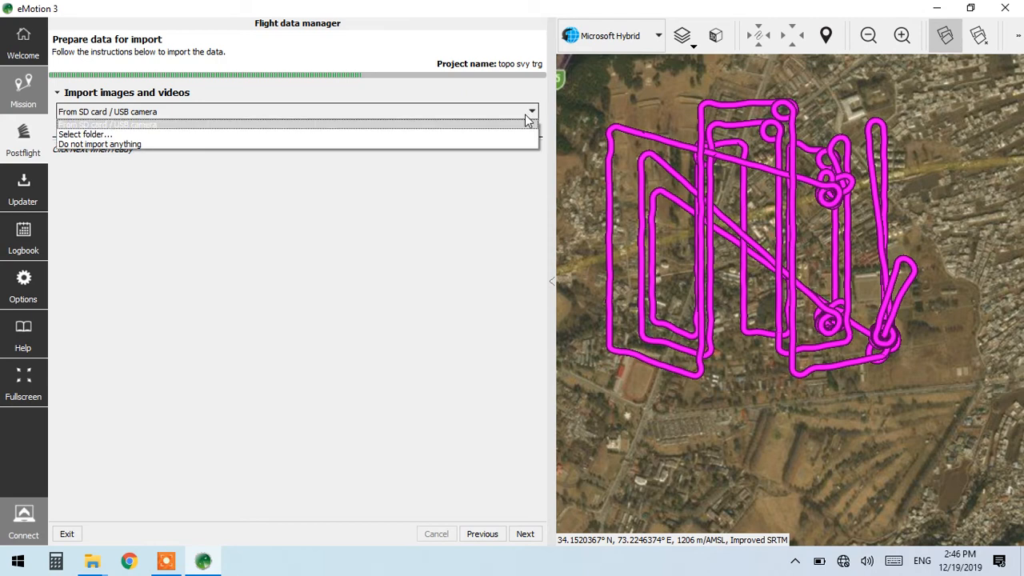
click(474, 136)
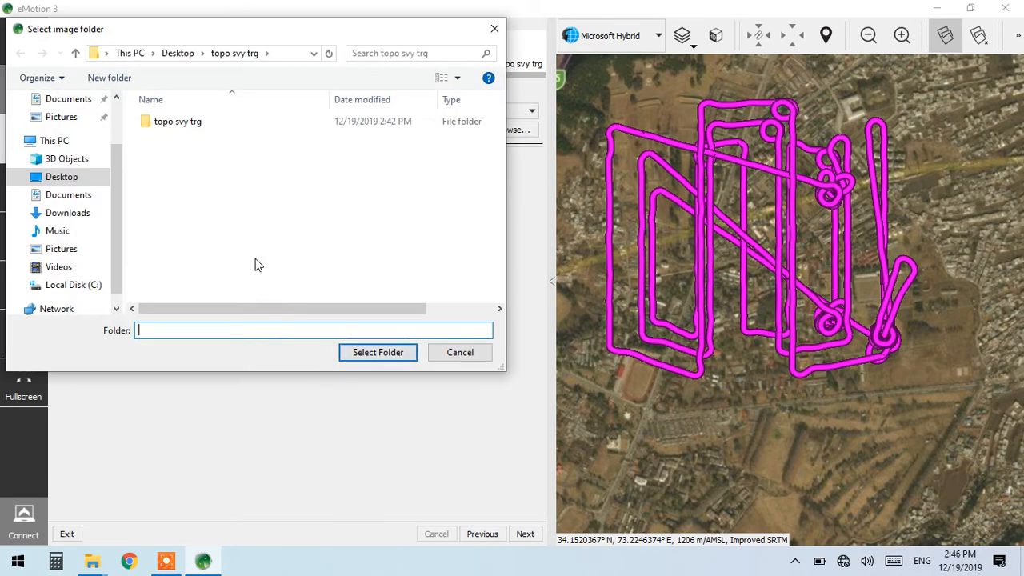
click(61, 177)
double_click(163, 124)
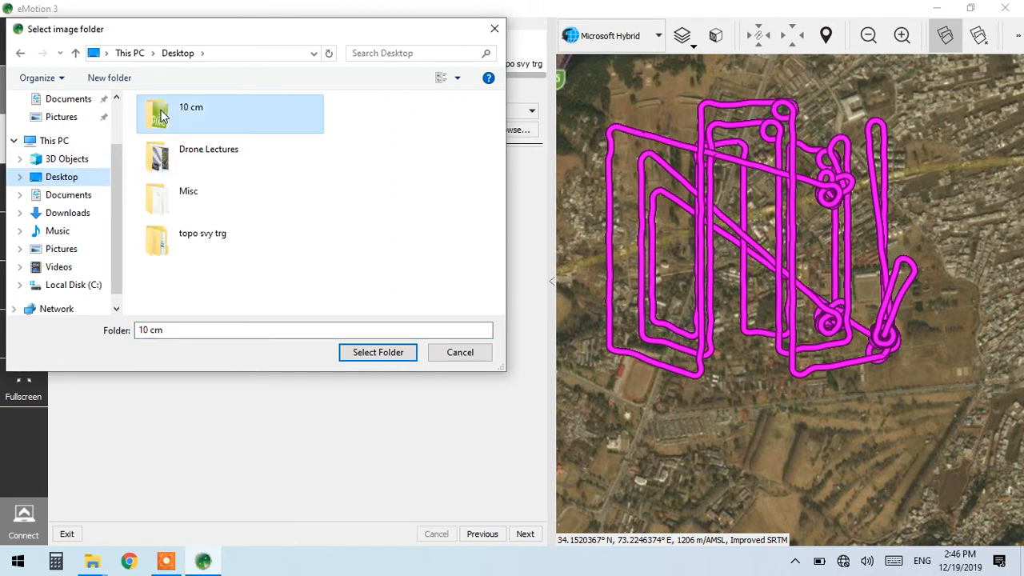
click(161, 138)
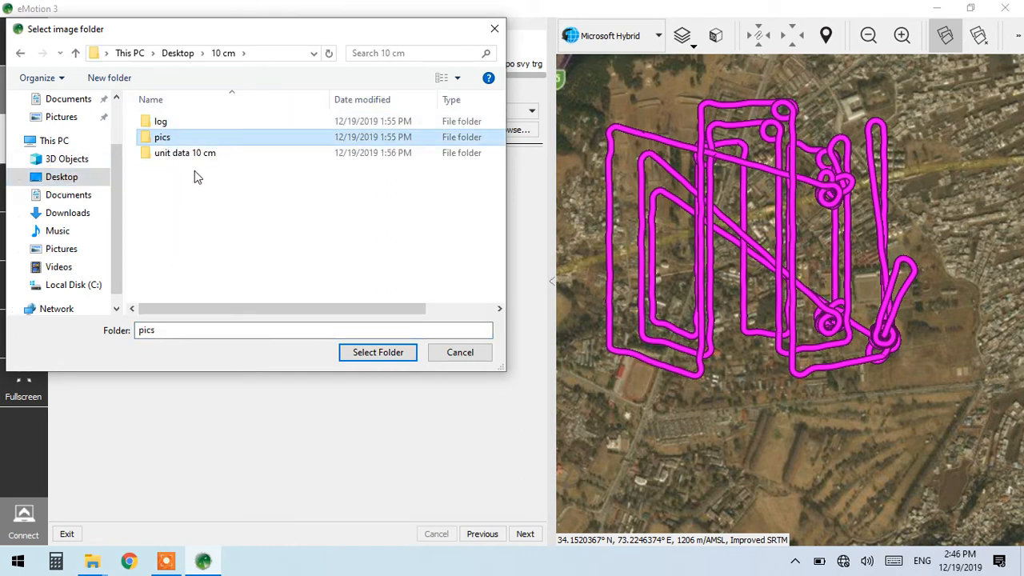
click(402, 360)
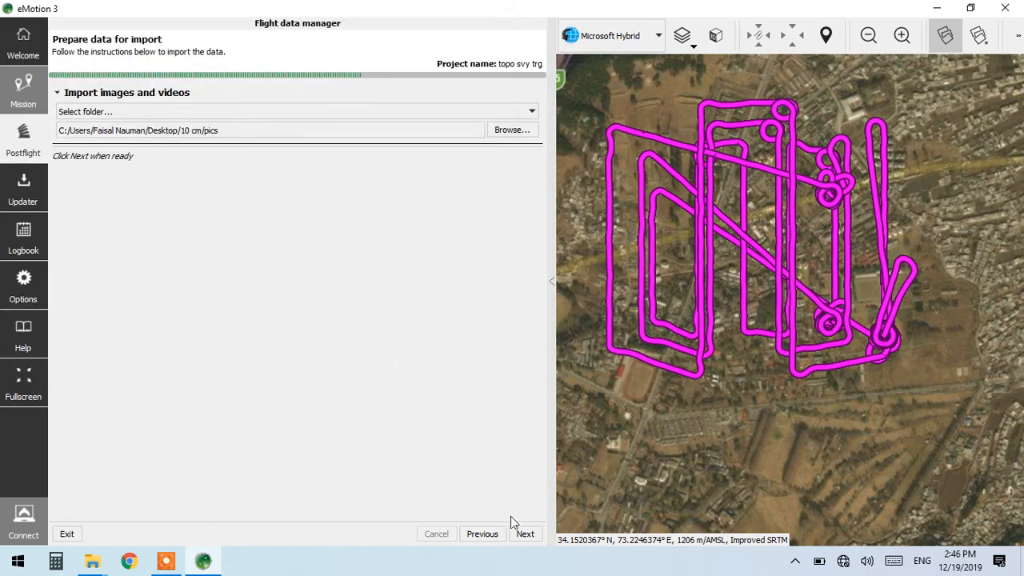
click(522, 532)
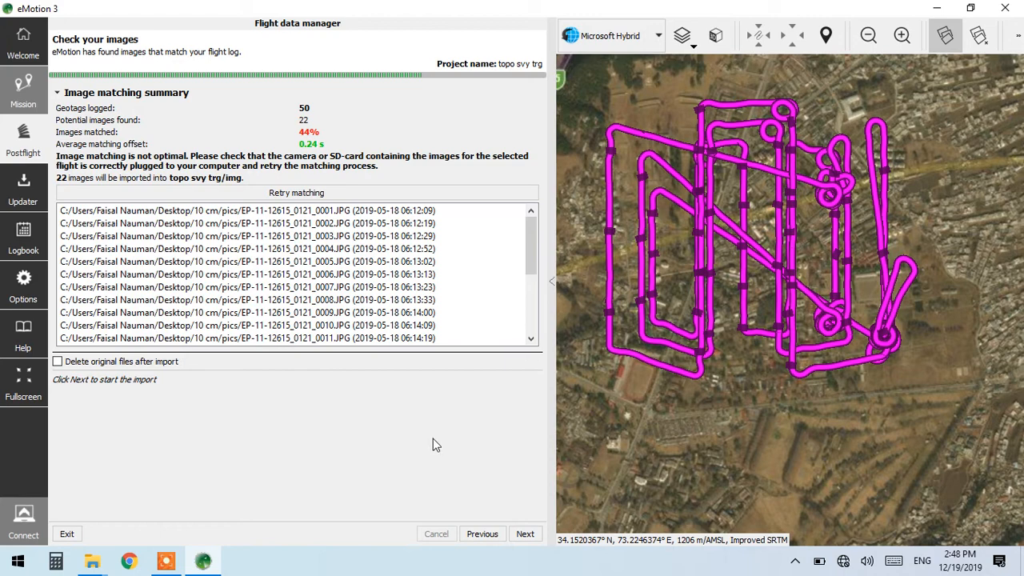
click(520, 534)
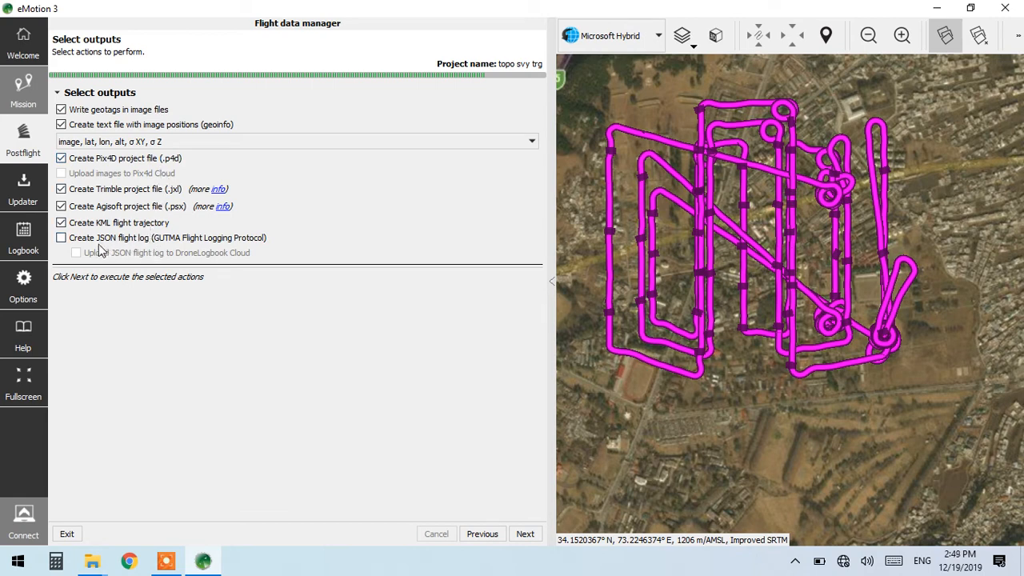
Step: Exclude the Trimble and Agisoft project files from the outputs, execute the remaining actions, and finish the flight data processing
click(64, 190)
click(62, 208)
click(525, 534)
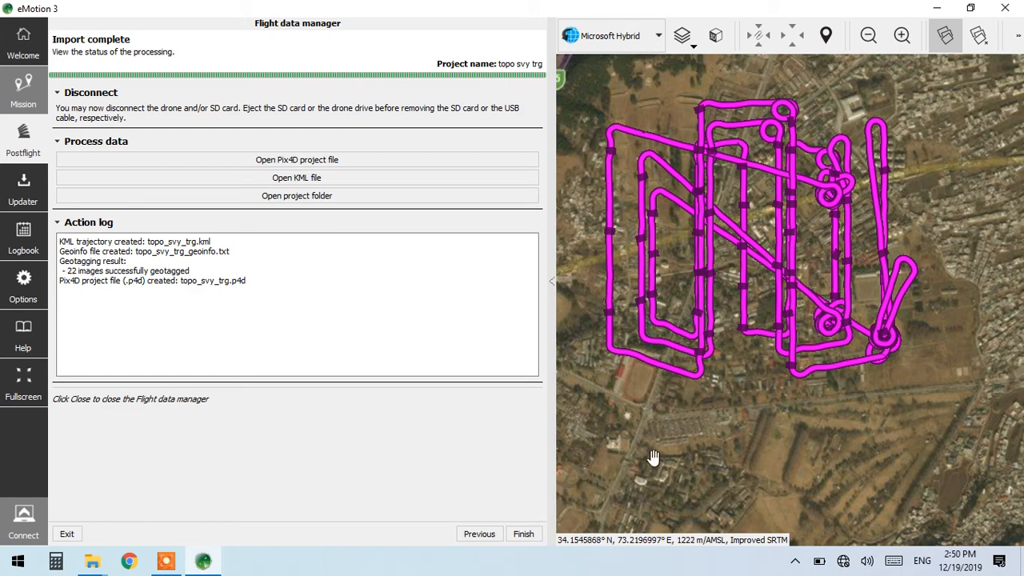
click(526, 536)
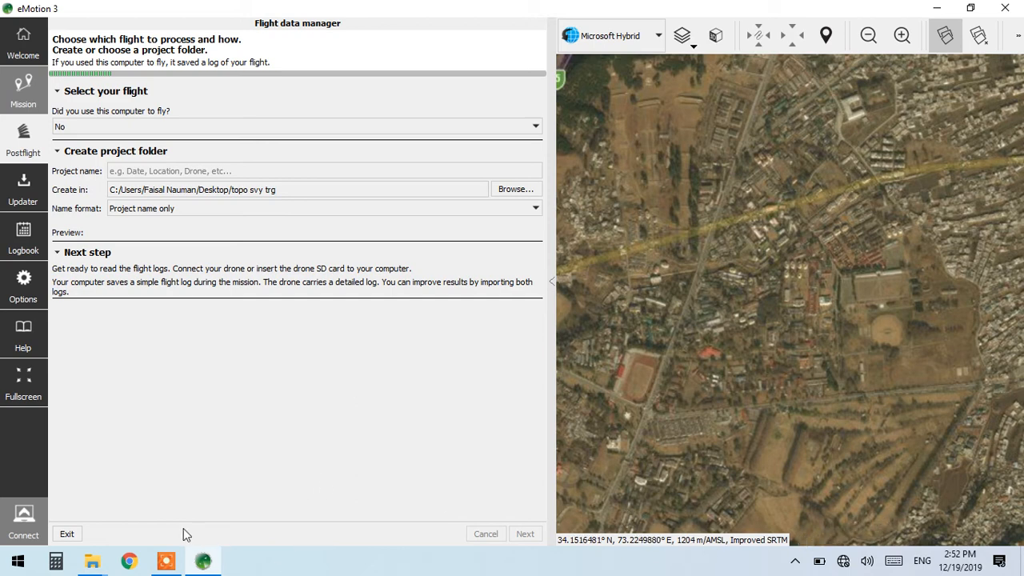
mouse_move(162, 561)
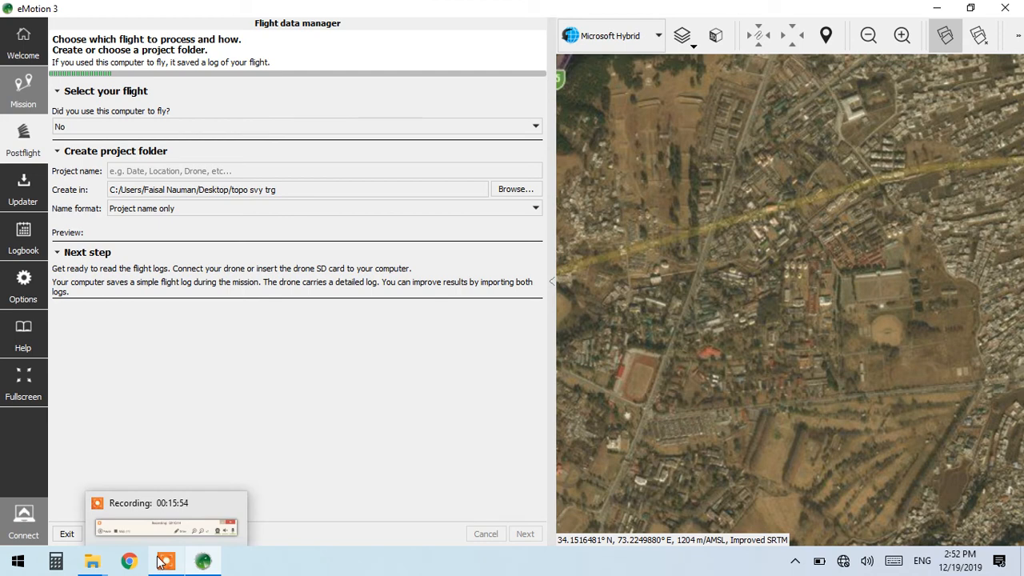
click(162, 563)
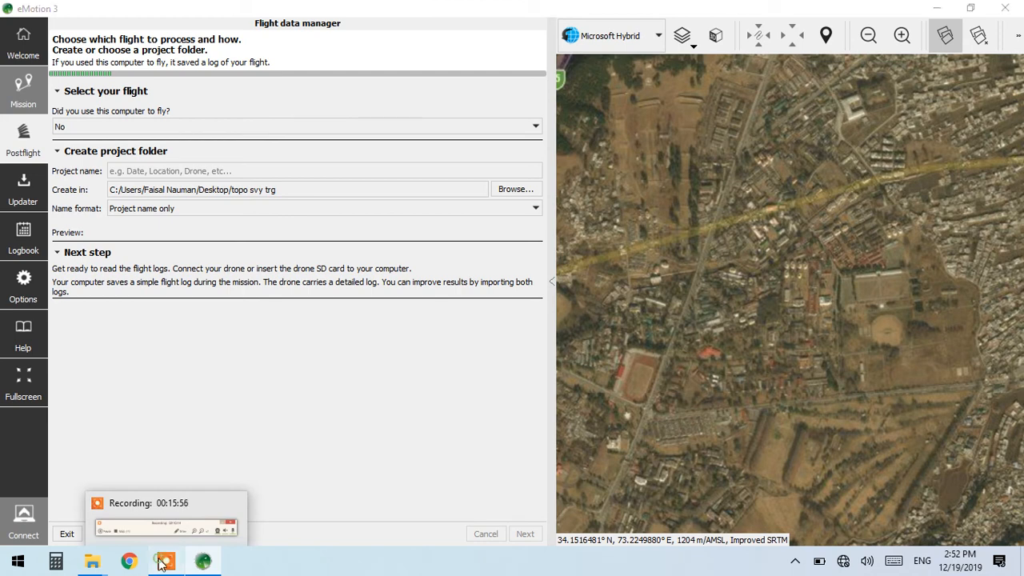